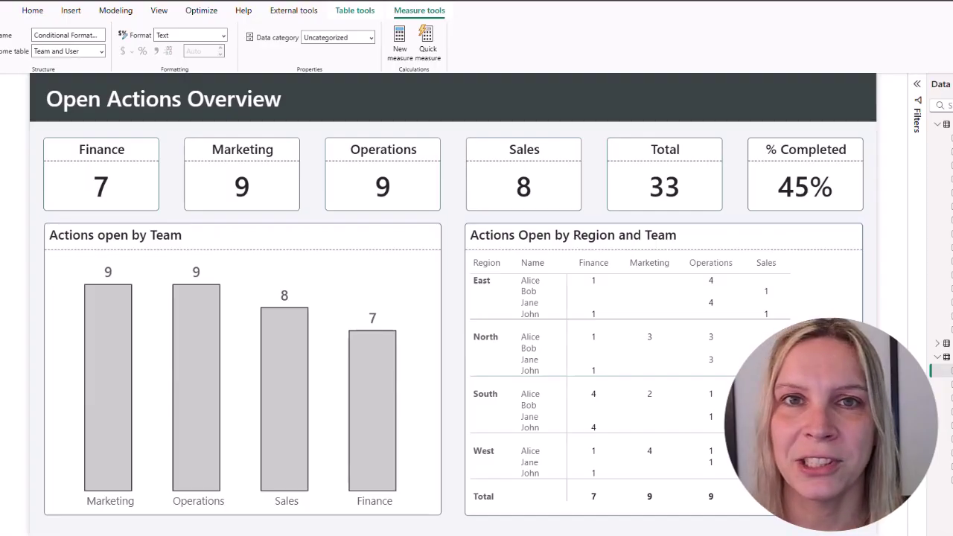
View the report as another user, using the email of the team member assigned to Finance, Marketing and Operations
left_click(125, 12)
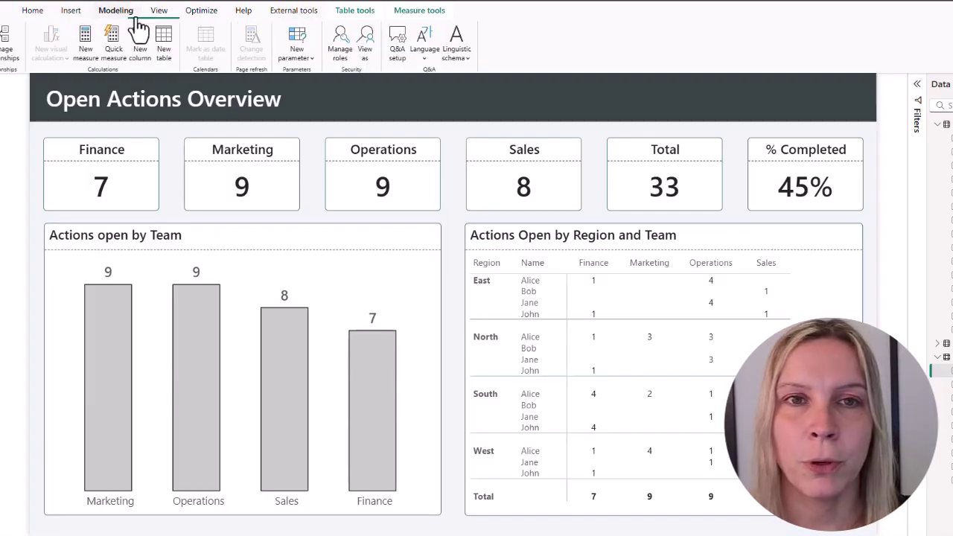
left_click(366, 53)
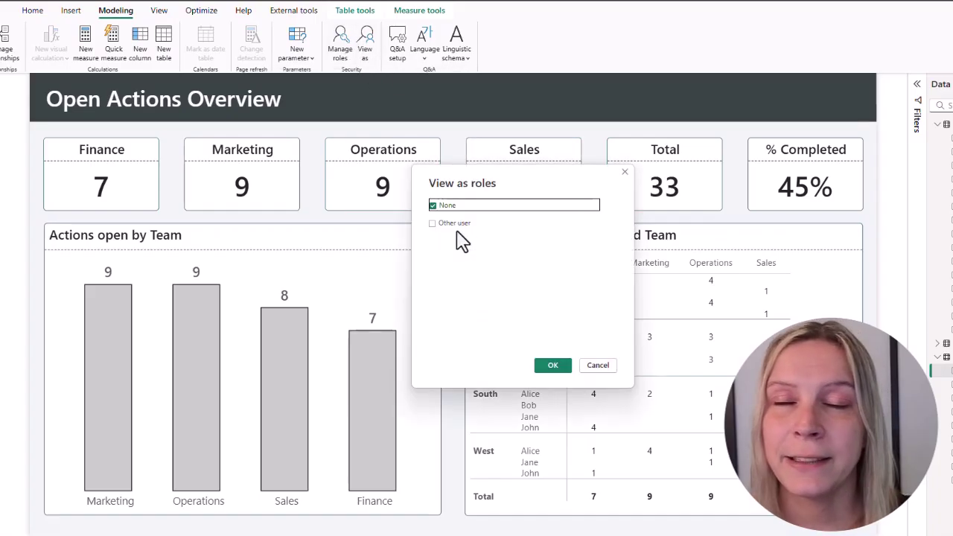
left_click(446, 223)
left_click(552, 366)
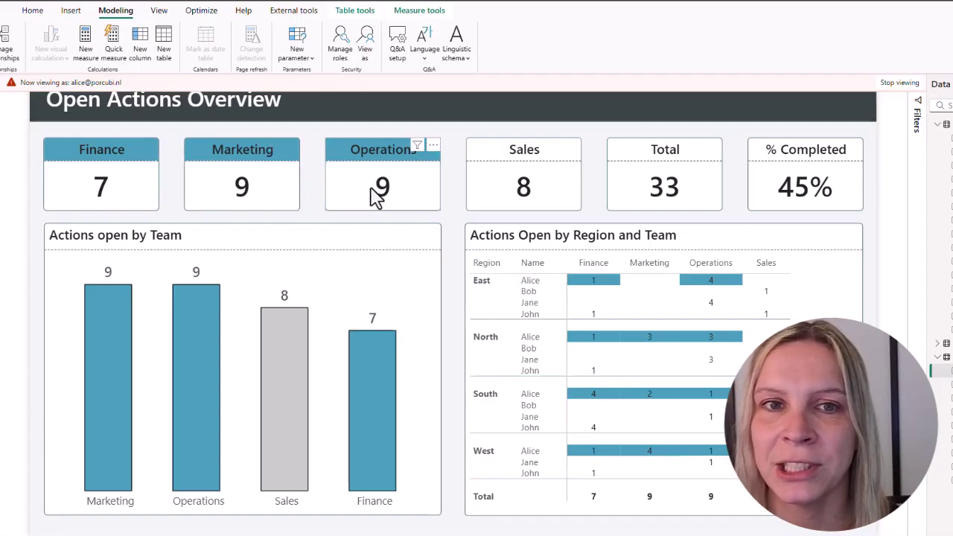
Switch the report preview to the email of the user assigned only to Sales, then stop viewing as that user
left_click(366, 62)
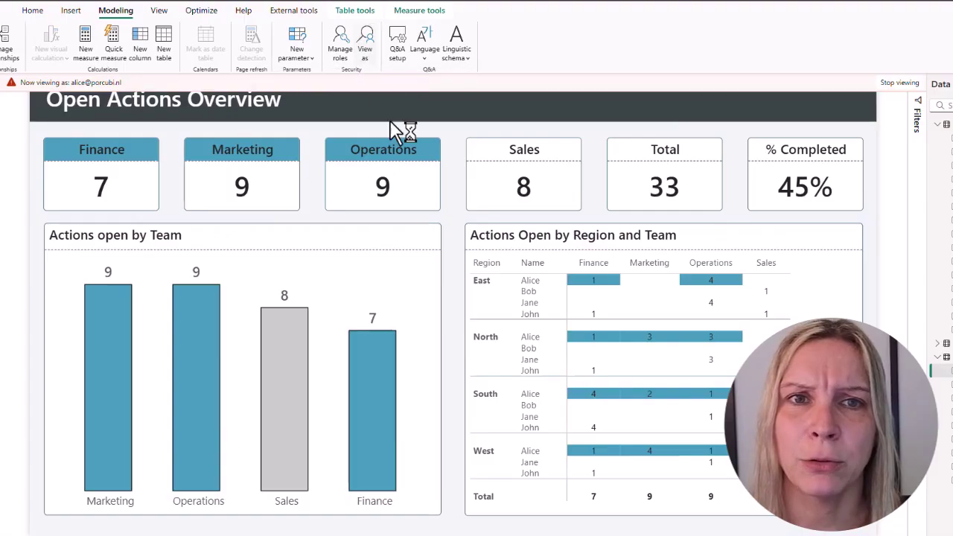
double_click(499, 223)
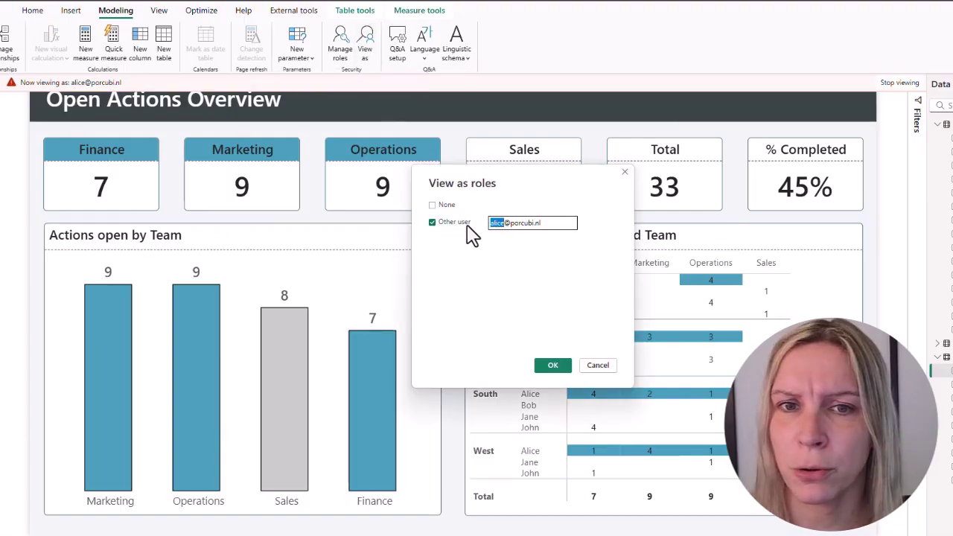
type("bob")
key("Return")
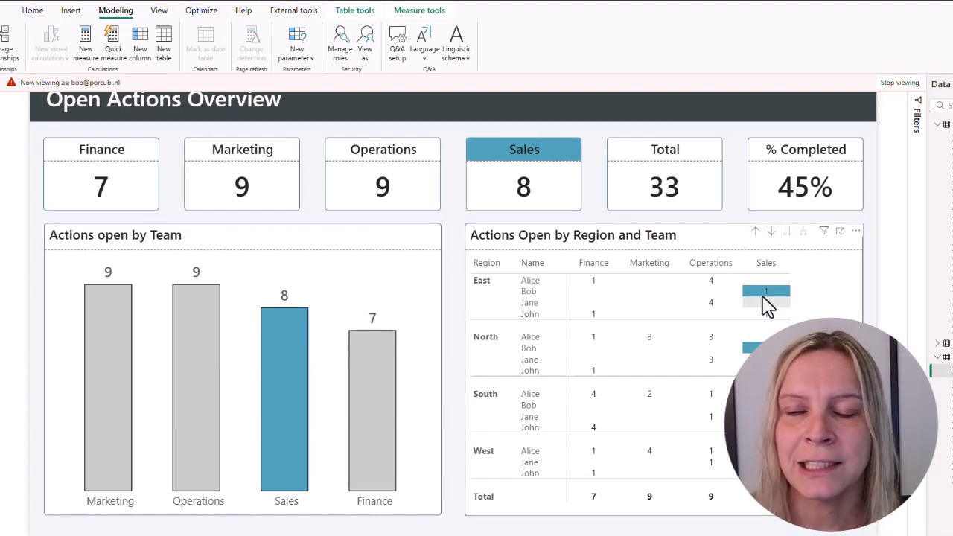
left_click(900, 83)
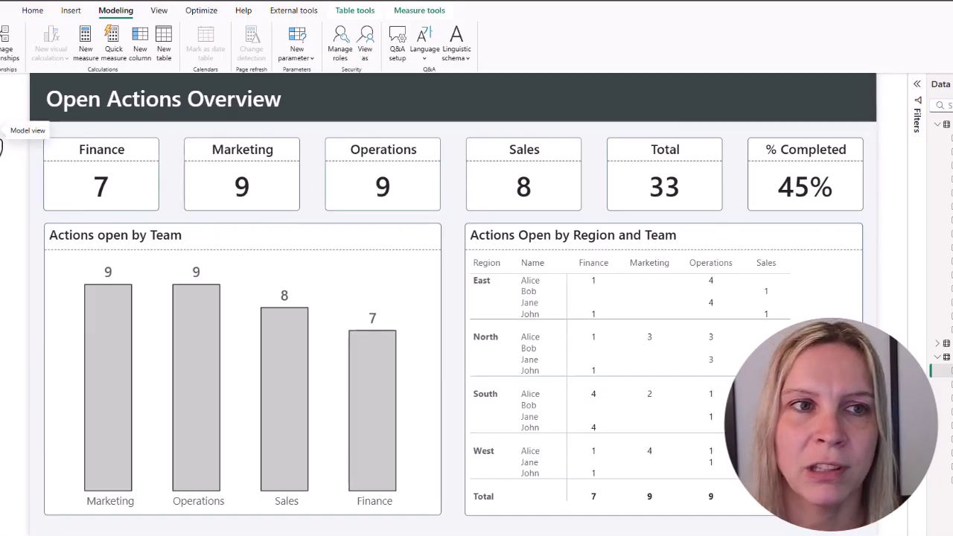
Examine the model relationships between Team and User, Actions and Date, plus the Team and User data, and return to the report
left_click(2, 140)
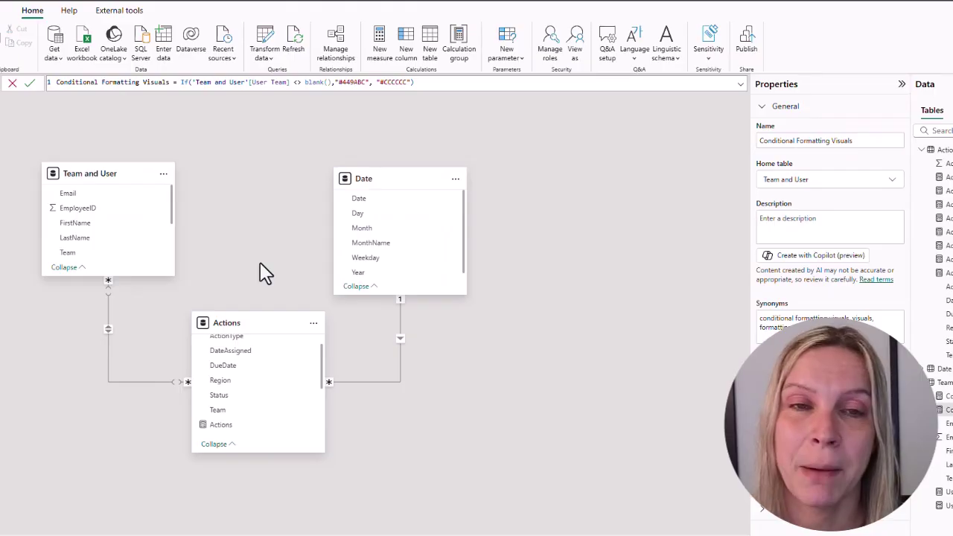
scroll(283, 394, "down", 3)
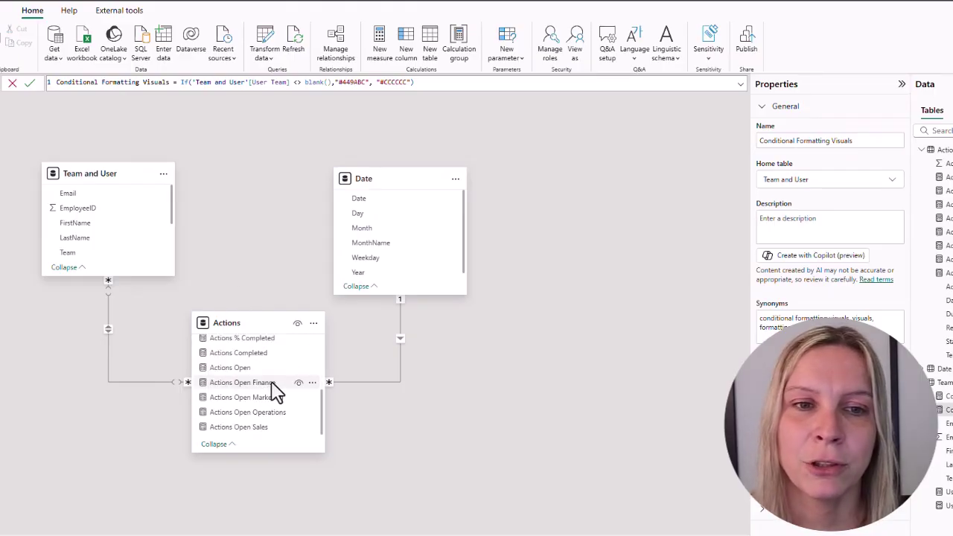
scroll(272, 392, "up", 2)
scroll(253, 357, "down", 2)
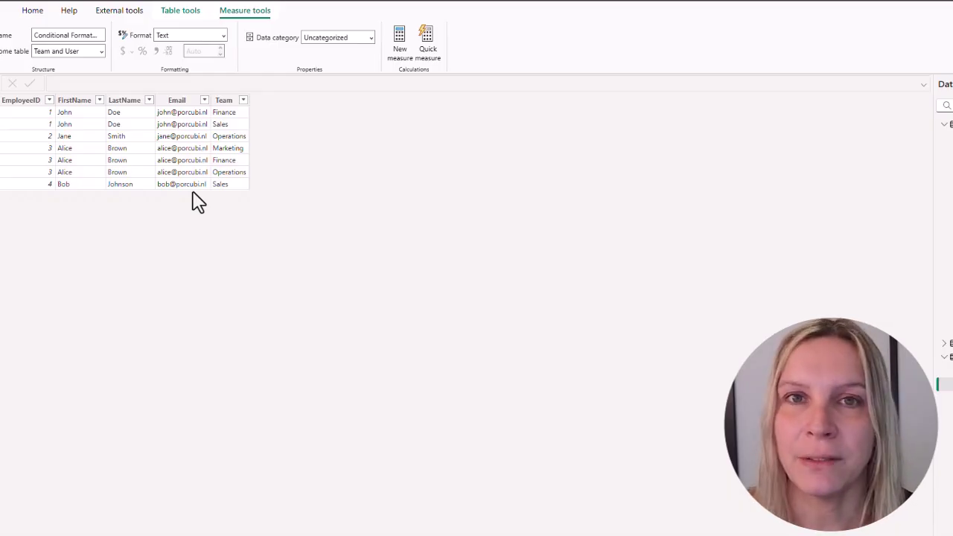
left_click(4, 82)
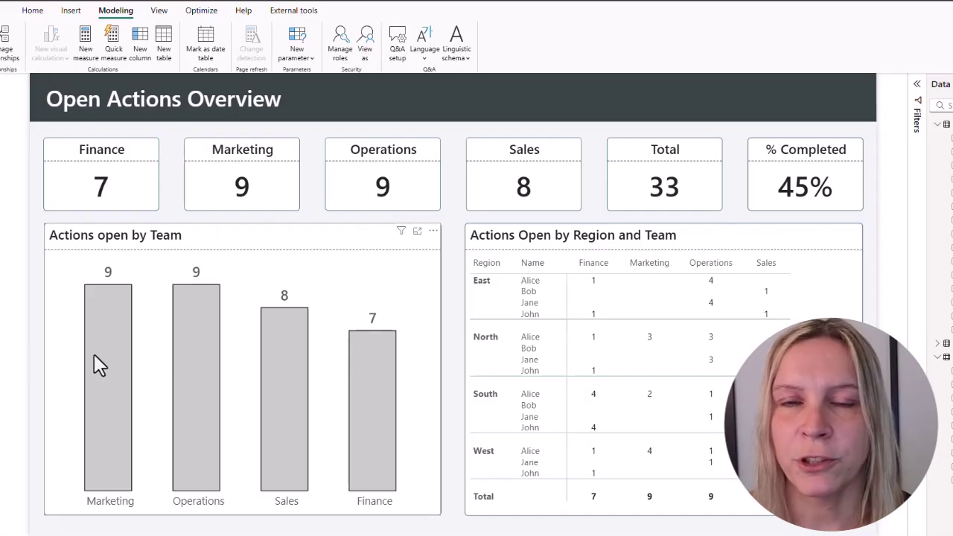
View the report as the Sales-only user and examine the enlarged formula of the UserPrincipal measure
mouse_move(95, 355)
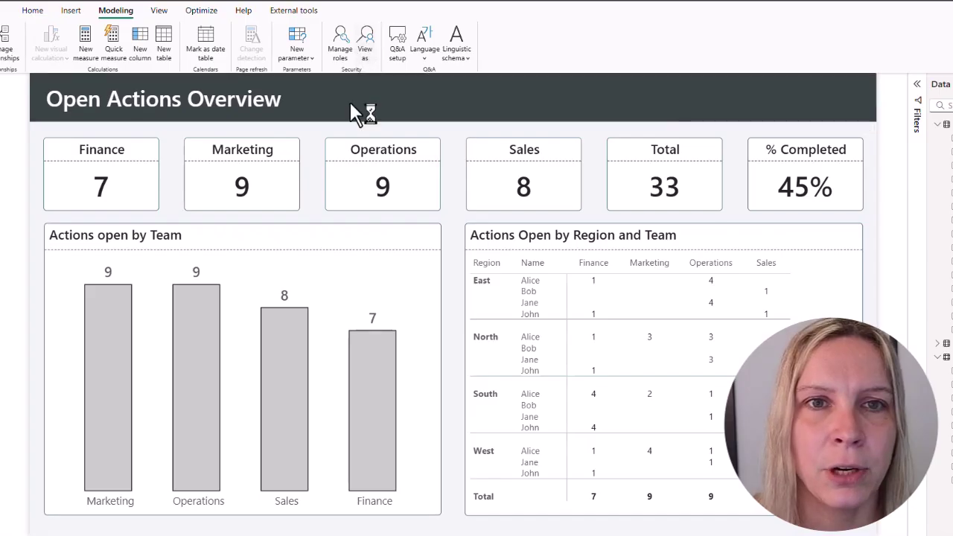
left_click(458, 223)
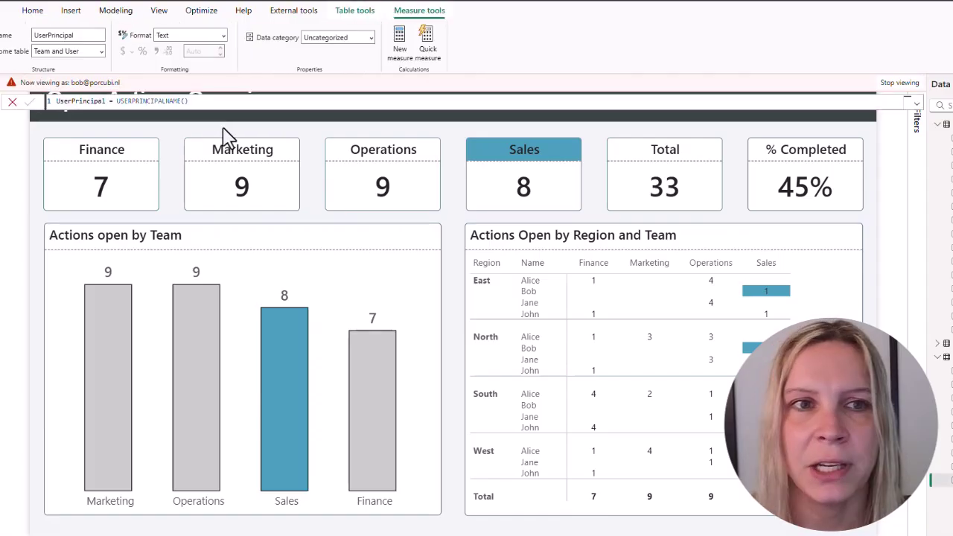
scroll(231, 110, "up", 3)
scroll(231, 110, "up", 1)
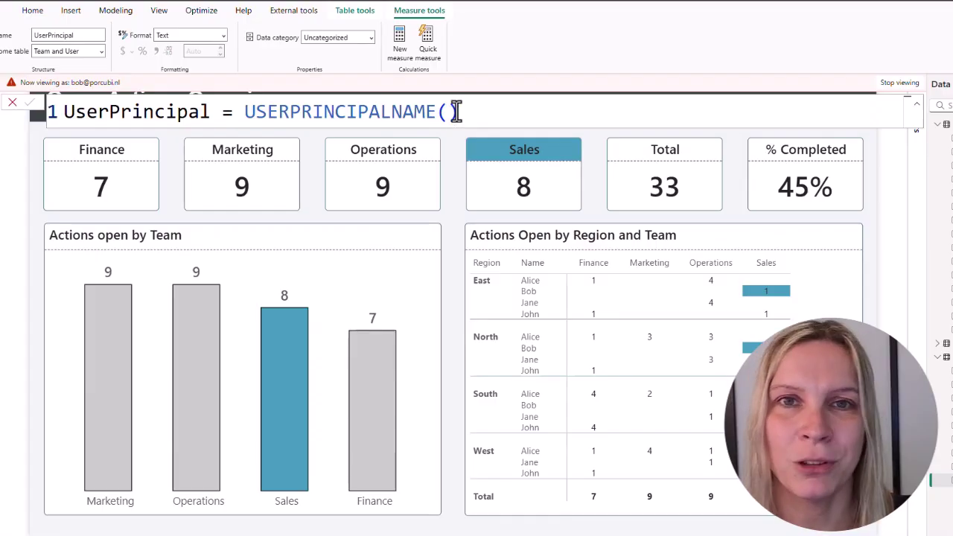
left_click(13, 104)
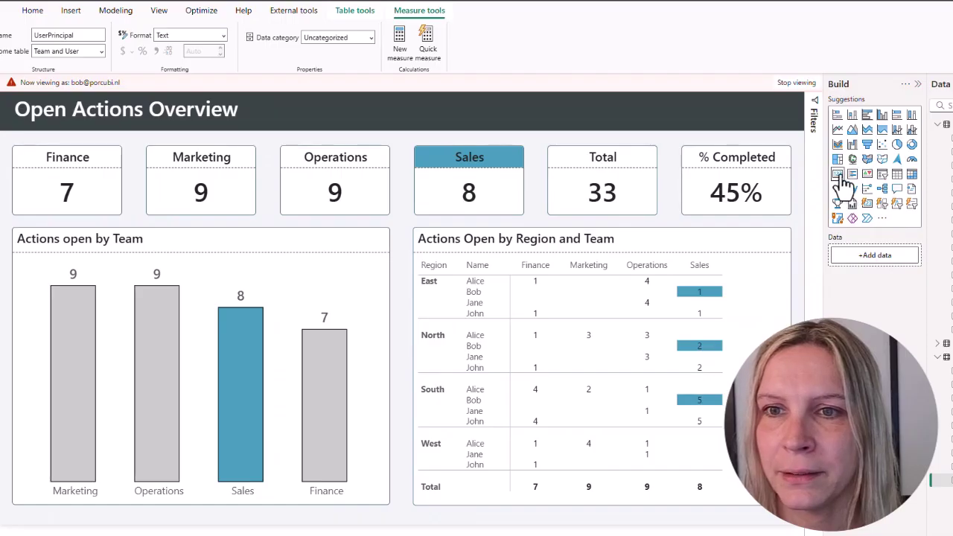
Add a card with the UserPrincipal measure in the report header above the Sales, Total and % Completed cards
left_click(852, 177)
left_click_drag(247, 334, 421, 141)
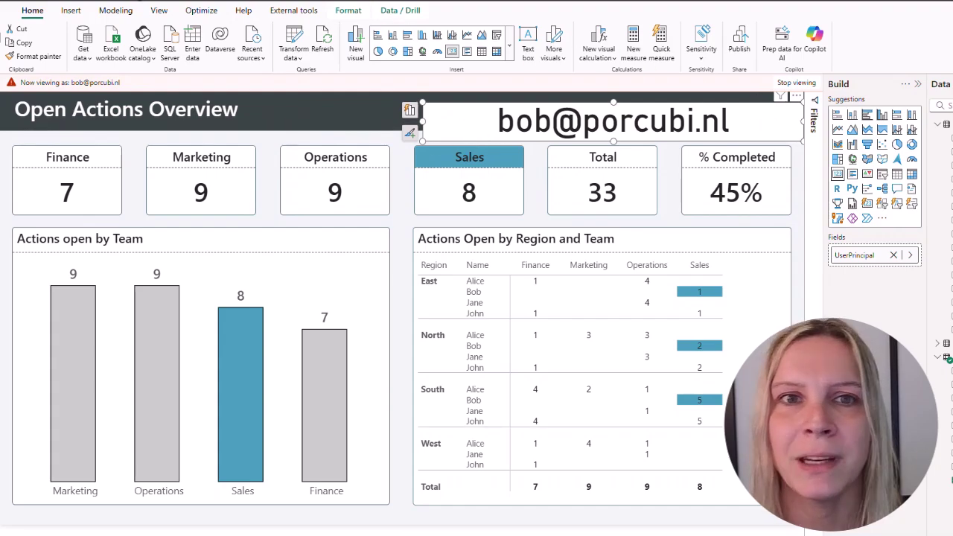
Test the UserPrincipal card by viewing as the user assigned to Finance and Sales, then stop viewing and delete the card
left_click(157, 11)
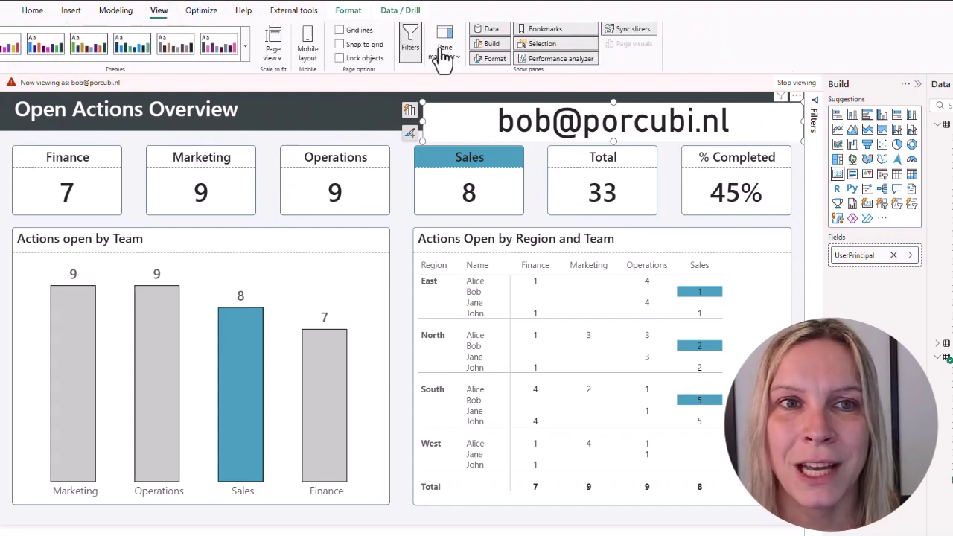
left_click(116, 11)
left_click(365, 51)
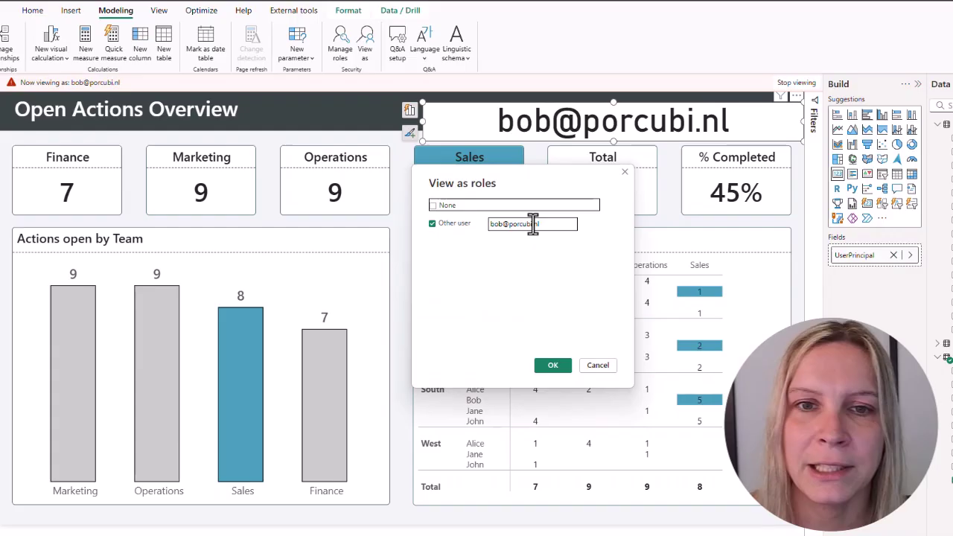
double_click(495, 224)
key("BackSpace")
type("john")
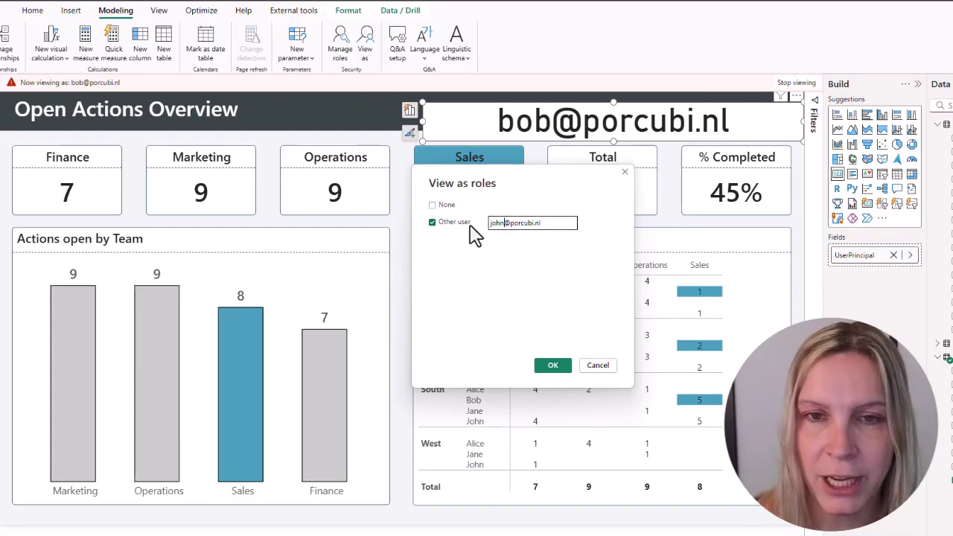
left_click(553, 365)
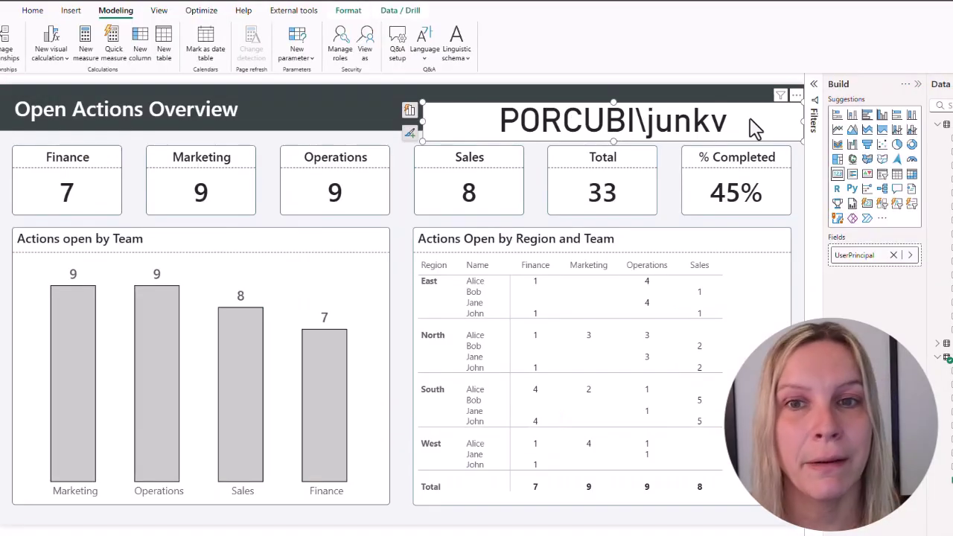
key("Delete")
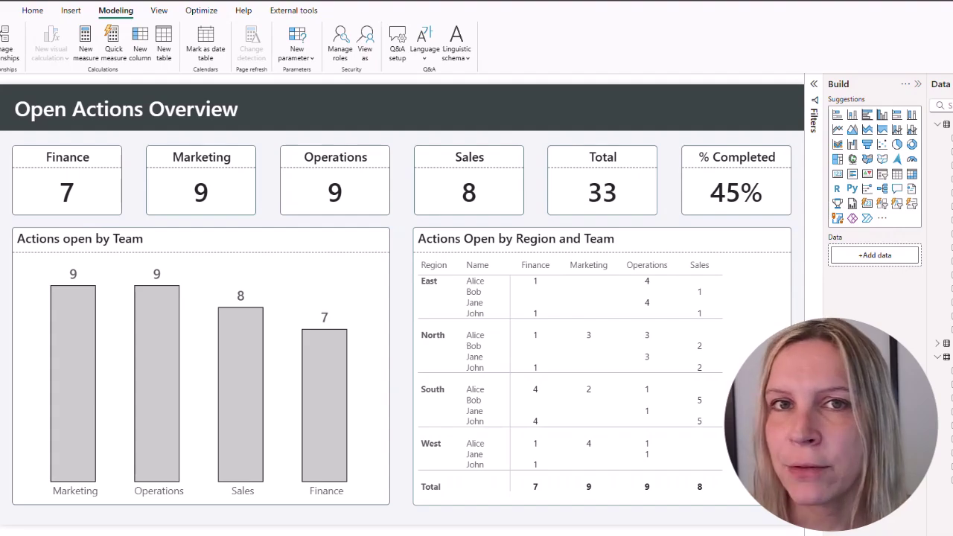
Open the User Team measure and examine how its formula filters Team and User by the signed-in user's email
left_click(932, 469)
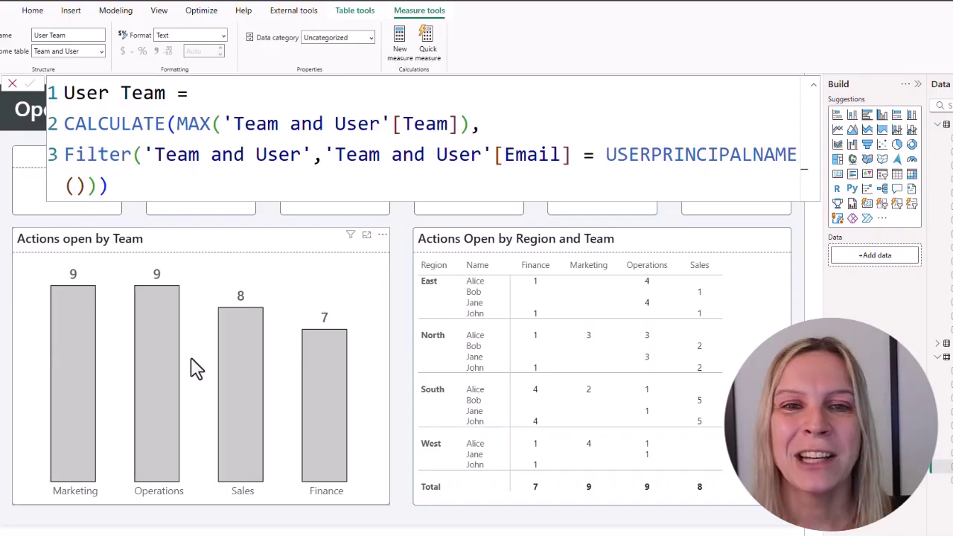
mouse_move(251, 335)
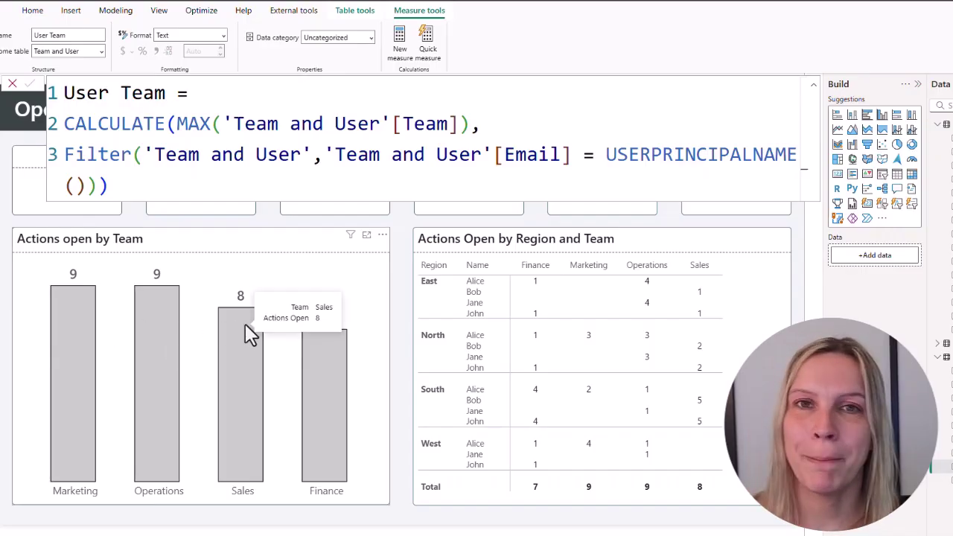
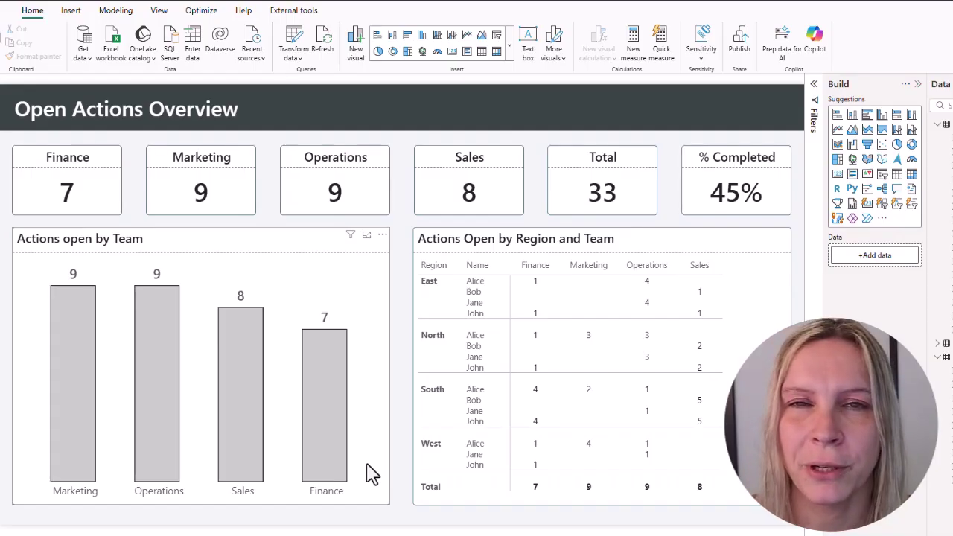
Open the Conditional Formatting Basic measure and move its If expression onto a new line
left_click(944, 430)
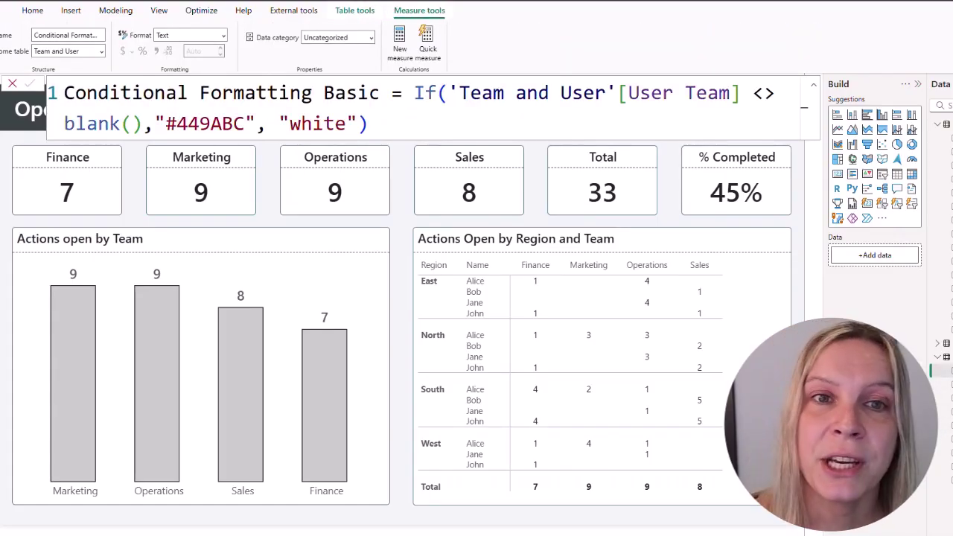
left_click(416, 93)
key("shift+Return")
Examine the Conditional Formatting Basic formula: the User Team condition, the not-equal-to-blank test, the "#449ABC" color and the "white" fallback
left_click_drag(100, 124, 388, 119)
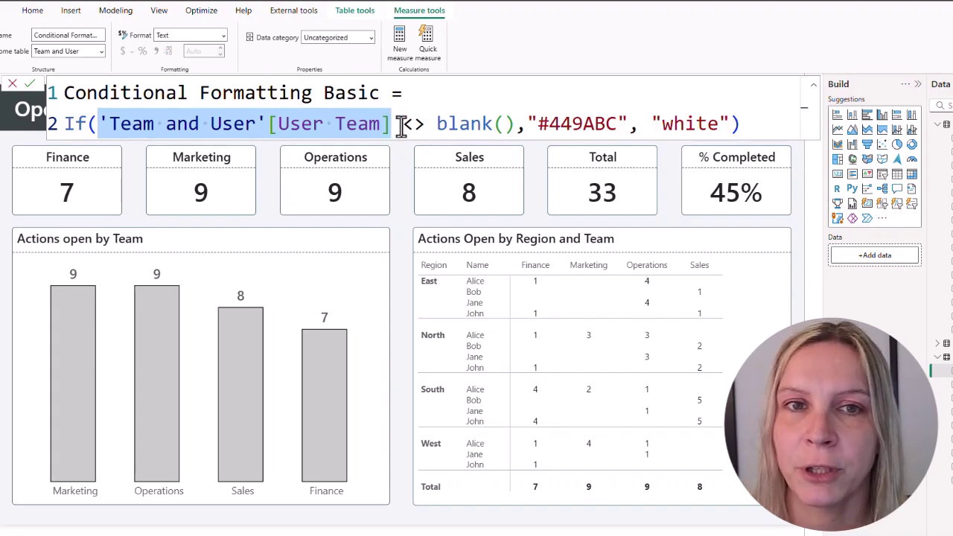
key("Left")
left_click_drag(403, 123, 425, 124)
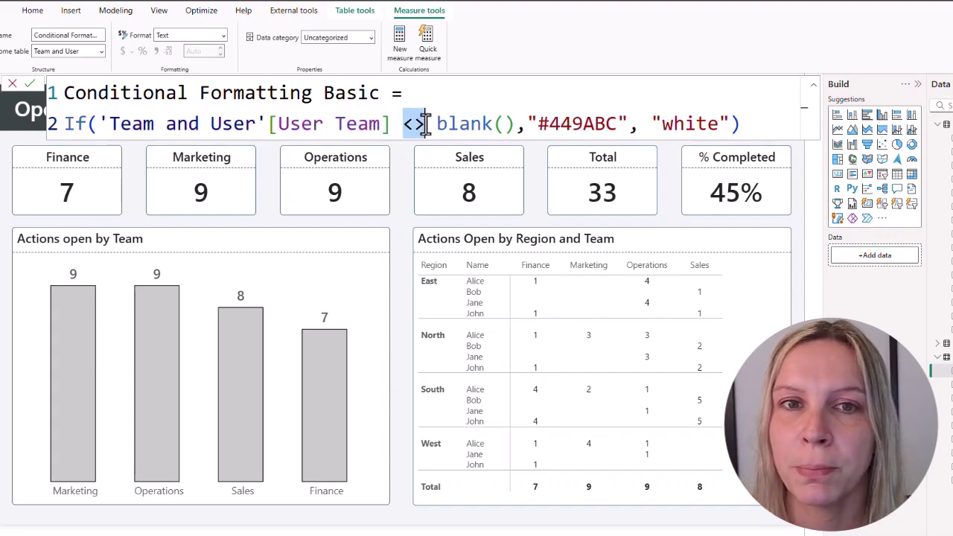
left_click_drag(528, 124, 629, 124)
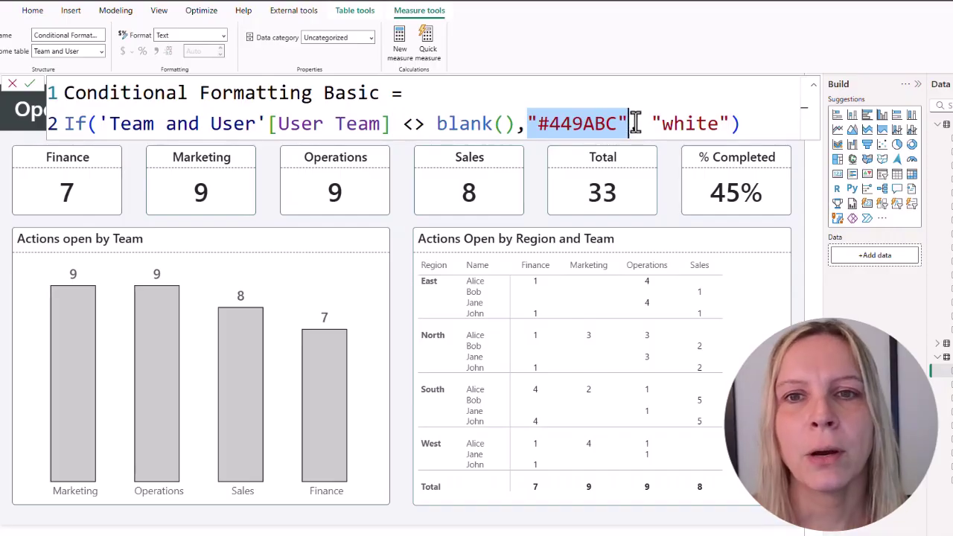
left_click_drag(653, 123, 715, 122)
left_click(755, 121)
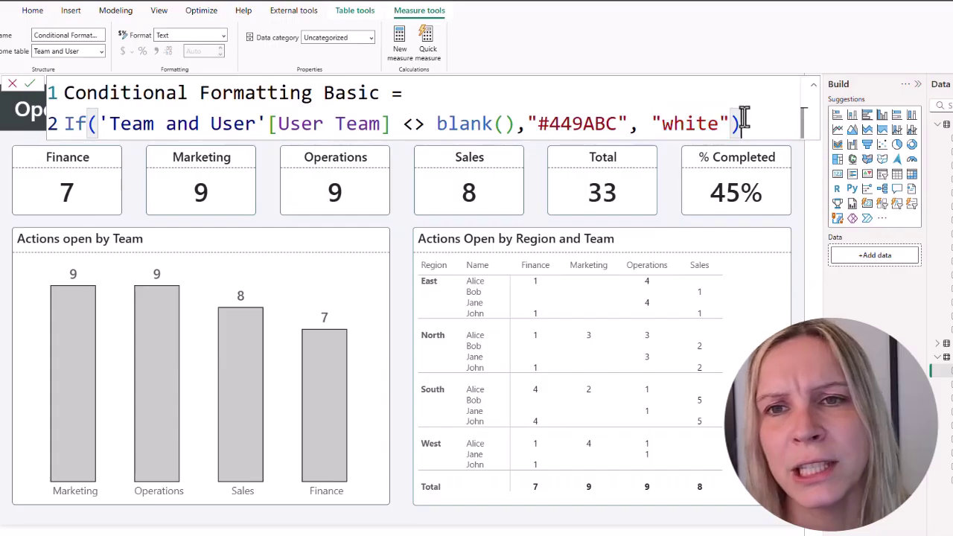
left_click_drag(538, 123, 719, 123)
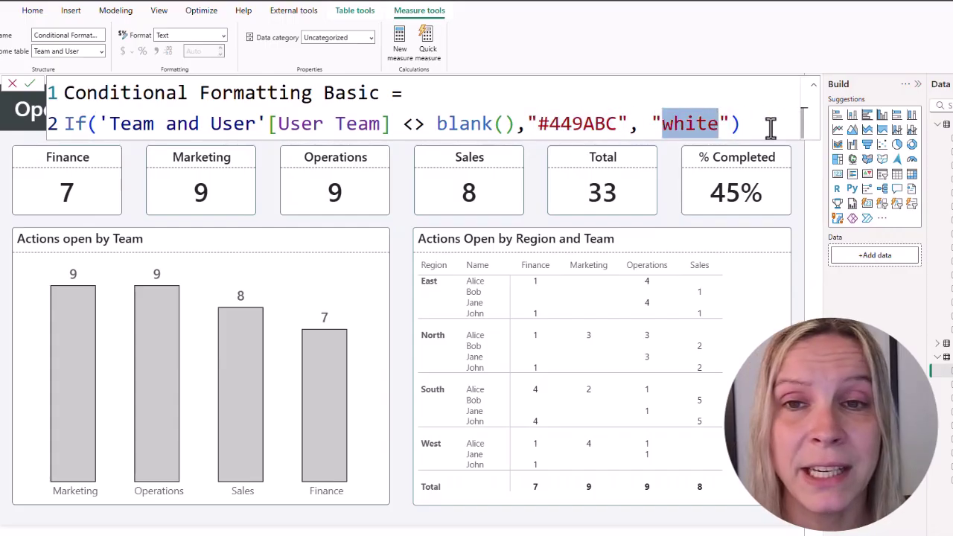
left_click_drag(662, 123, 722, 127)
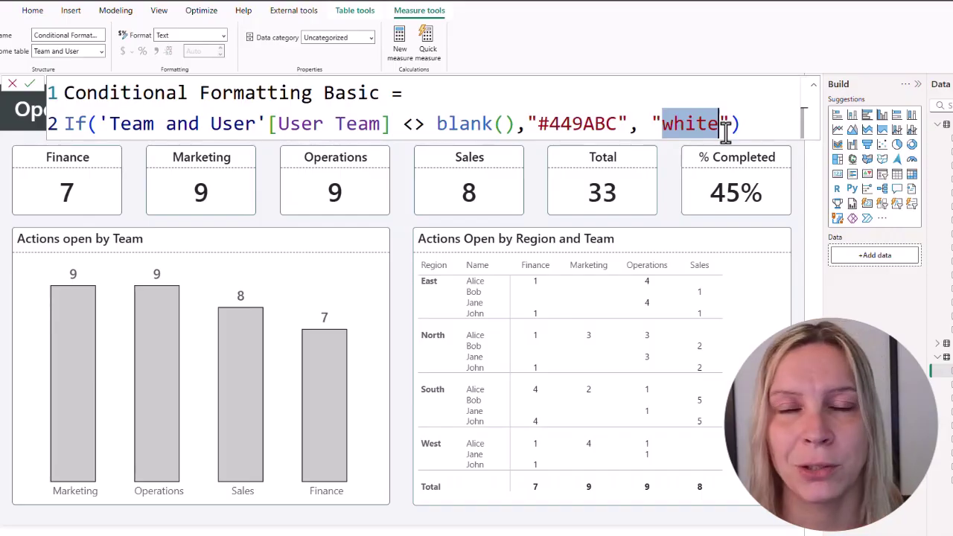
double_click(553, 124)
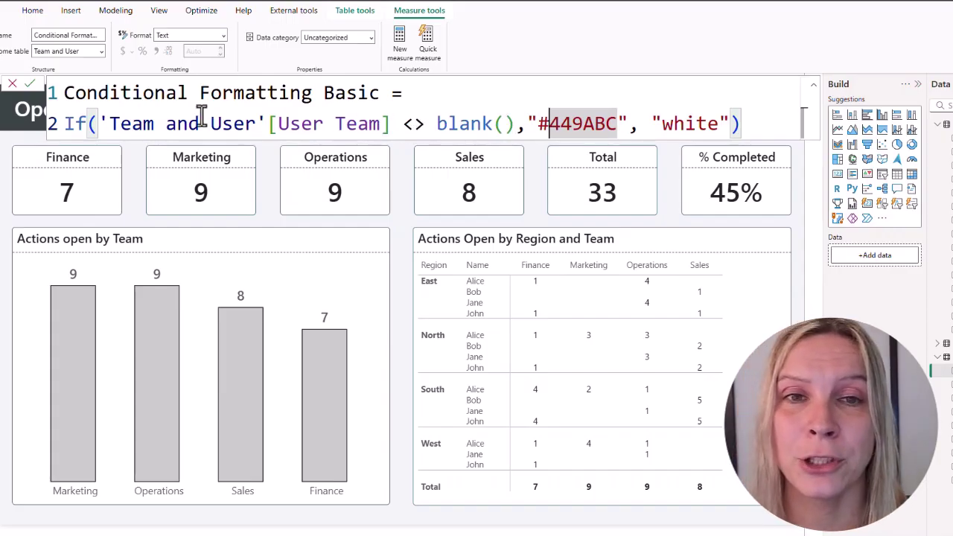
left_click_drag(102, 123, 397, 123)
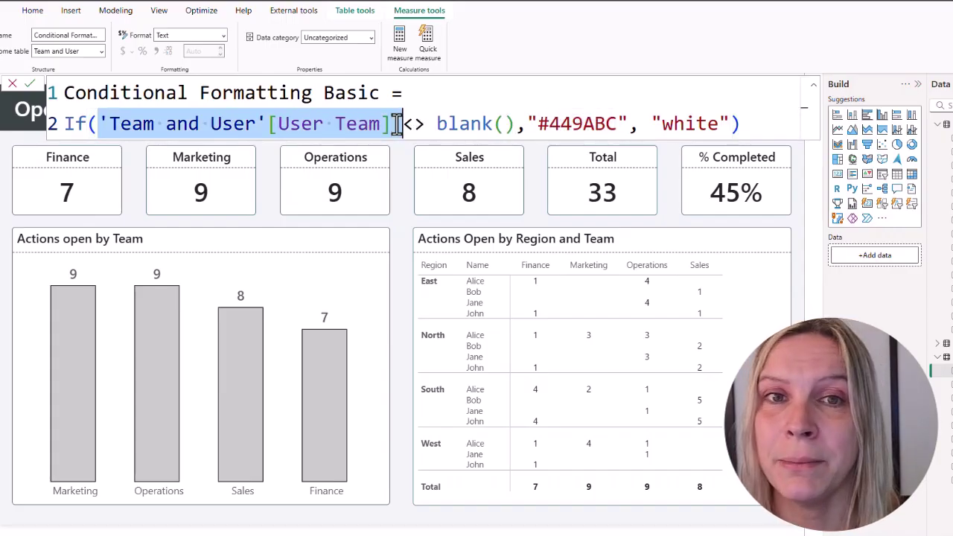
left_click_drag(527, 122, 628, 123)
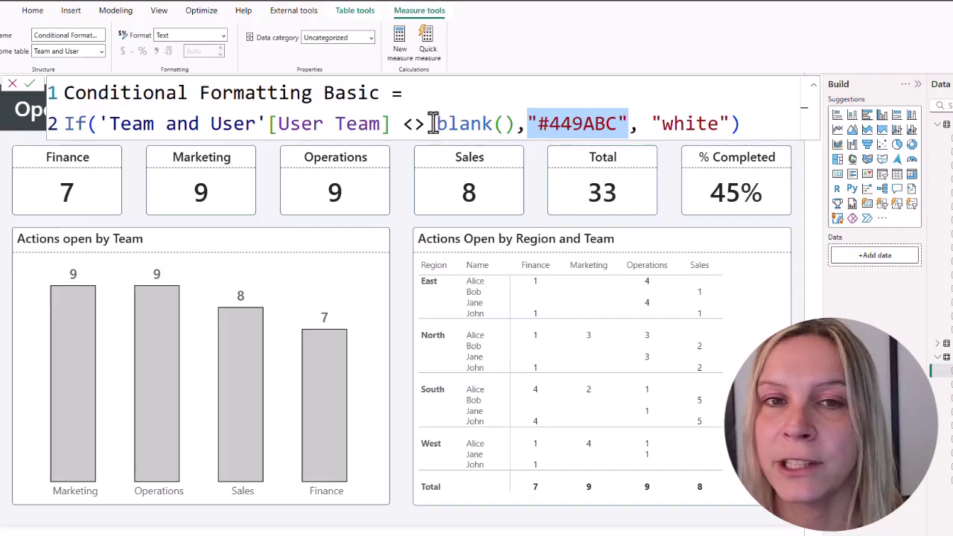
left_click_drag(652, 123, 734, 123)
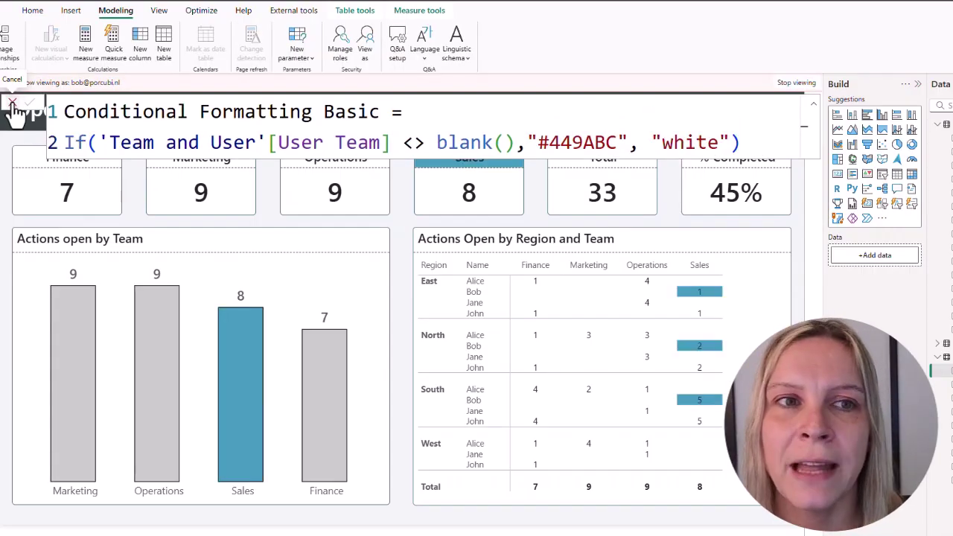
Discard the open formula edit and apply field value formatting based on Conditional Formatting Visuals to the Actions open by Team chart's column color
left_click(13, 103)
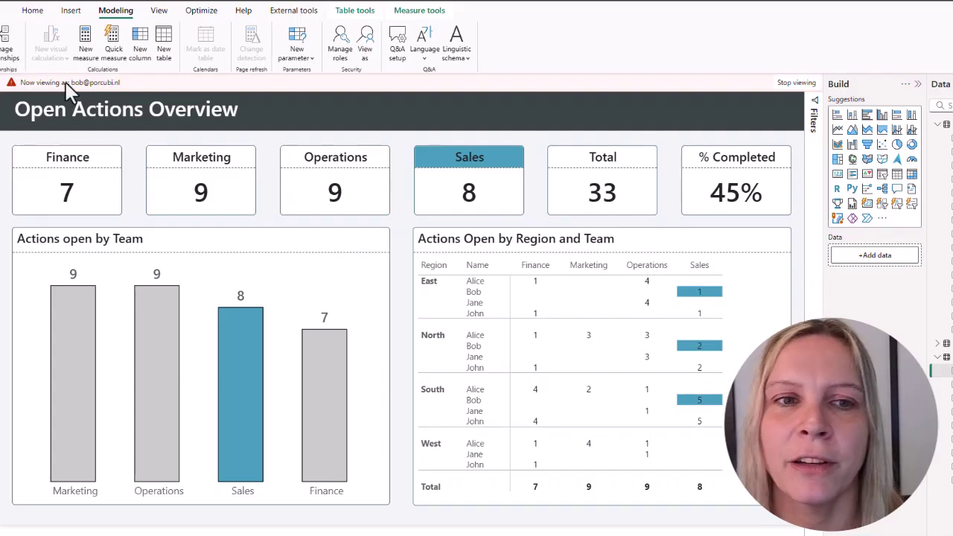
left_click(236, 248)
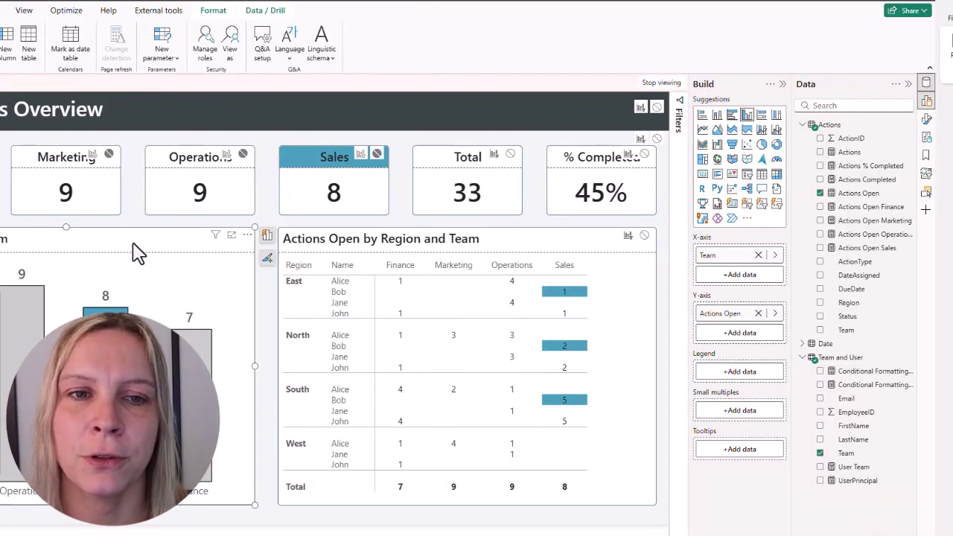
left_click(926, 119)
left_click(849, 344)
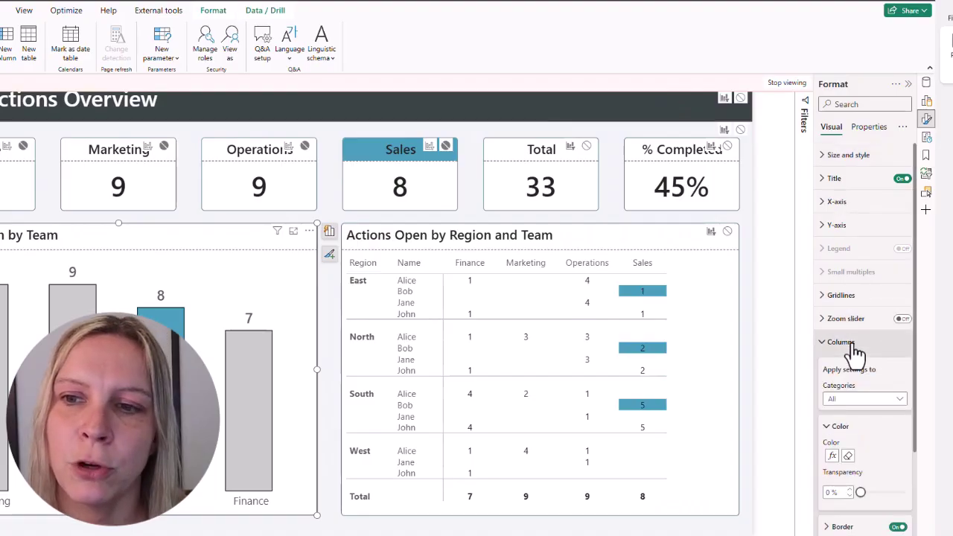
scroll(868, 350, "down", 2)
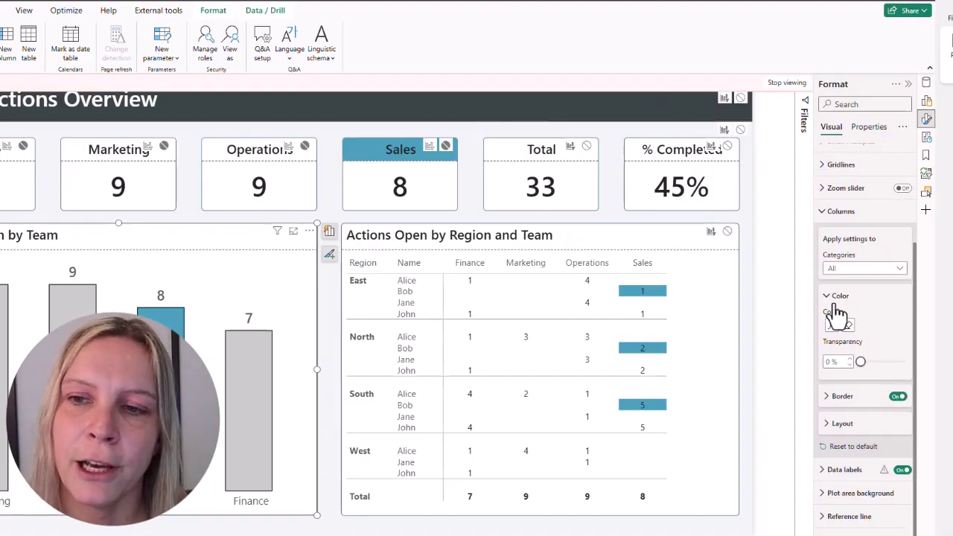
left_click(833, 327)
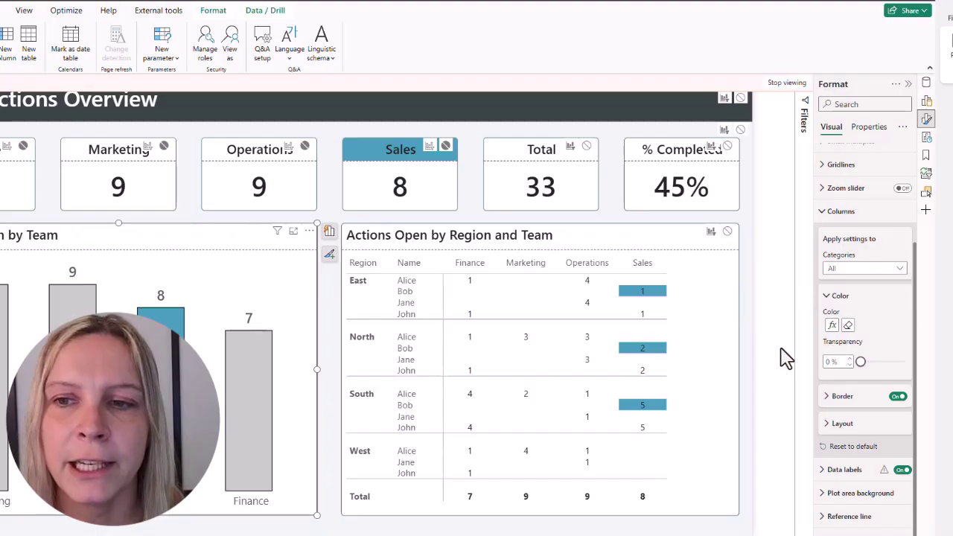
left_click(402, 159)
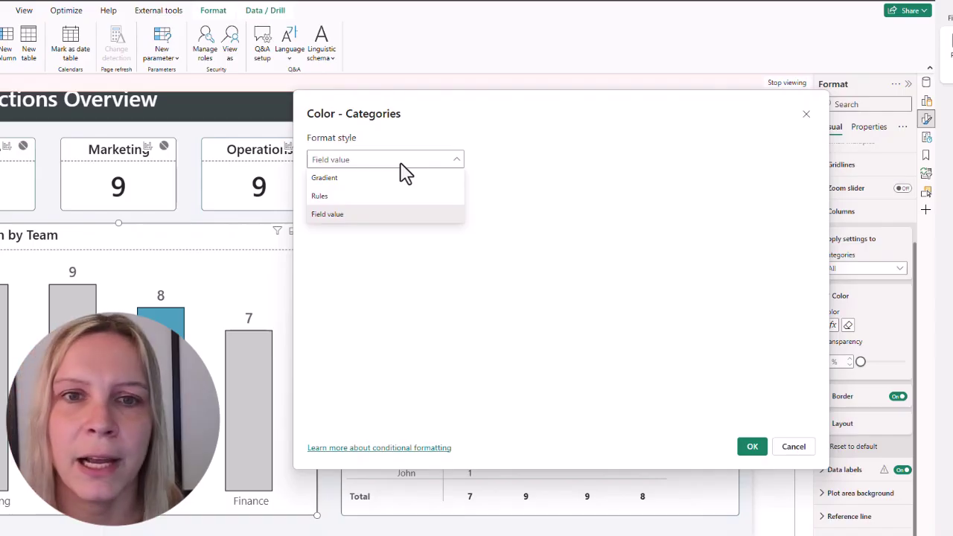
left_click(380, 217)
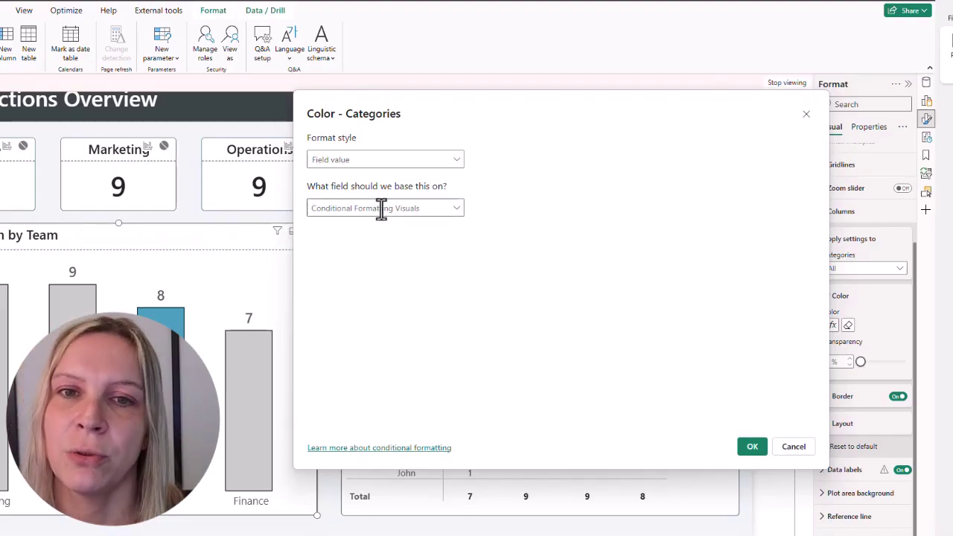
left_click(750, 448)
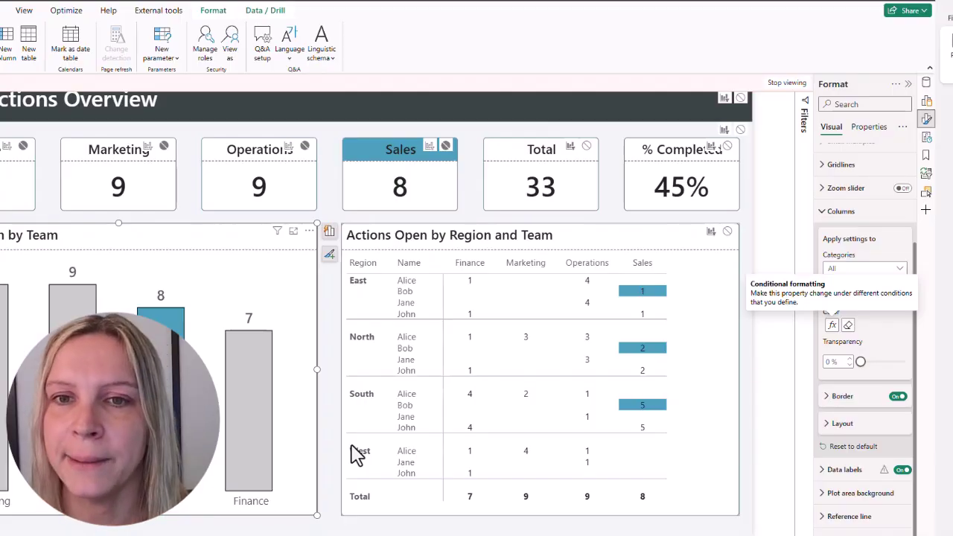
Examine the conditional background color settings for the Actions Open series in the Actions Open by Region and Team matrix, then close them unchanged
left_click(666, 244)
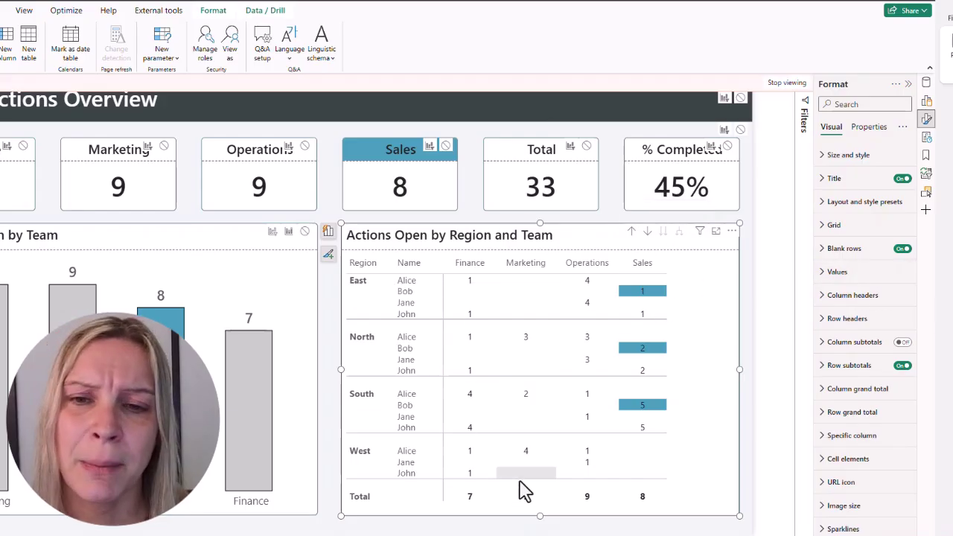
left_click(827, 274)
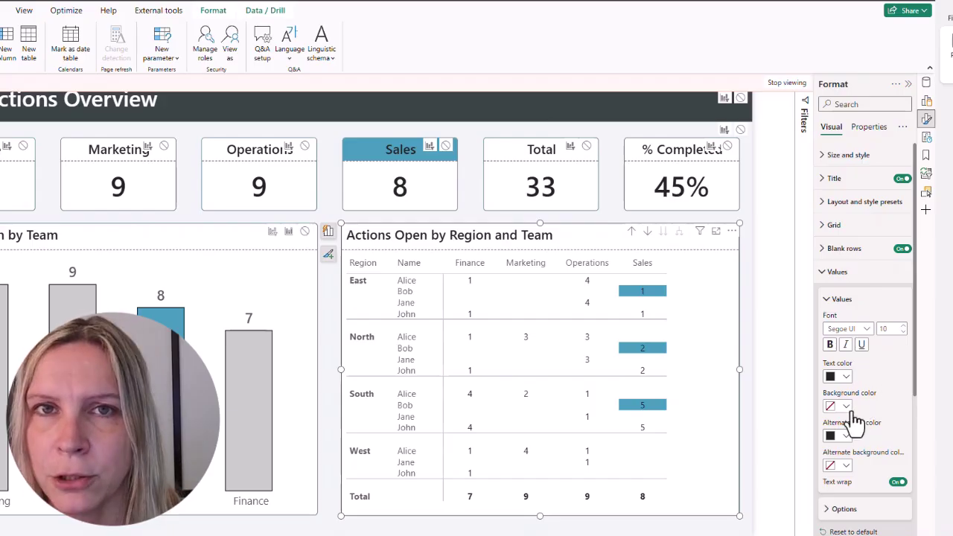
scroll(853, 421, "down", 3)
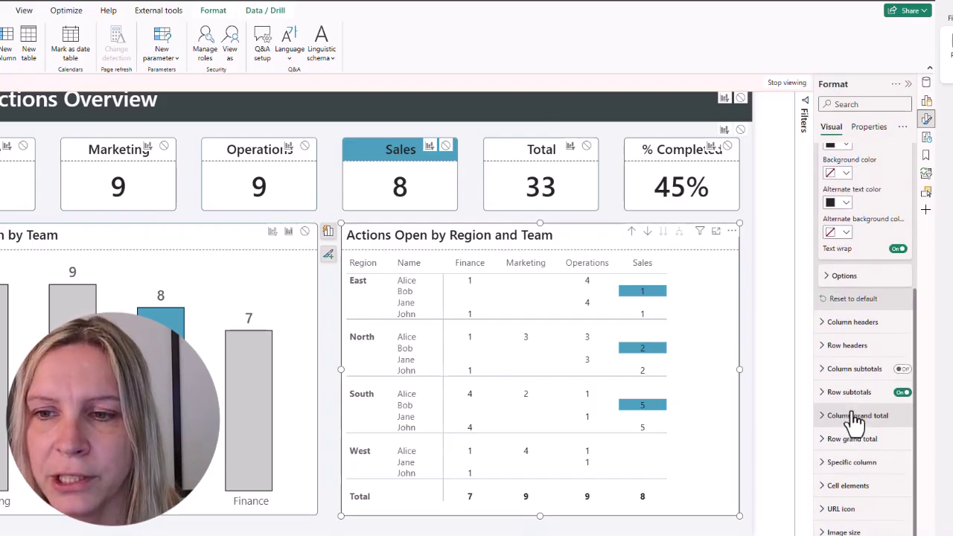
left_click(825, 480)
scroll(861, 457, "down", 3)
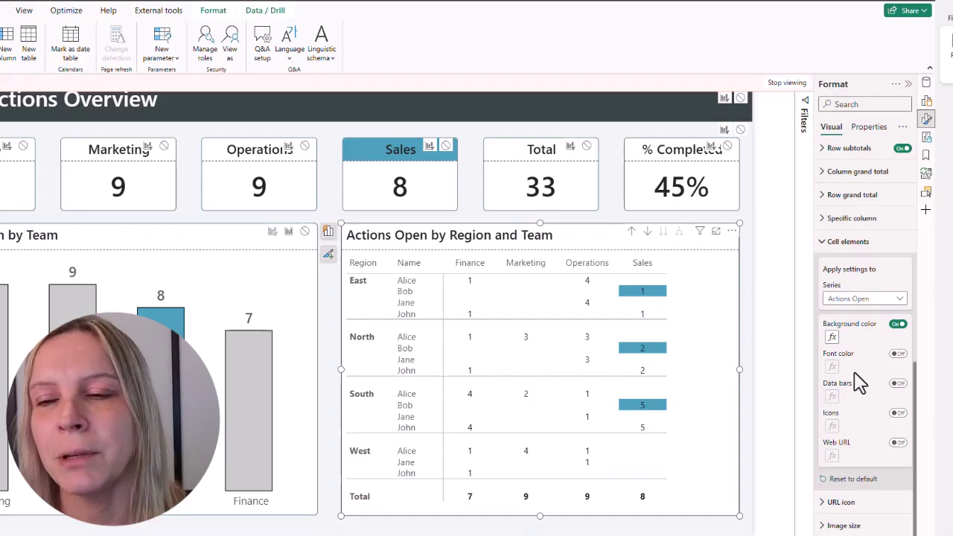
left_click(832, 338)
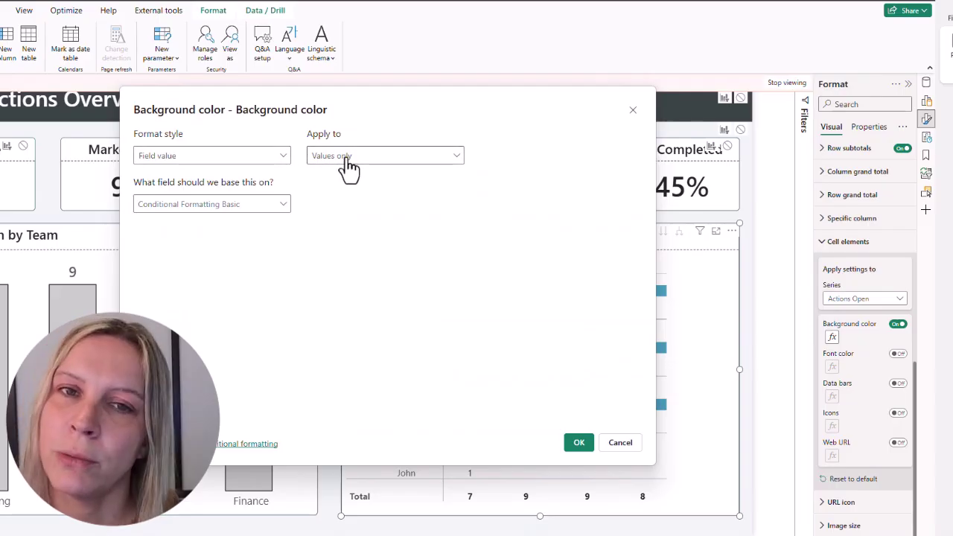
left_click(623, 446)
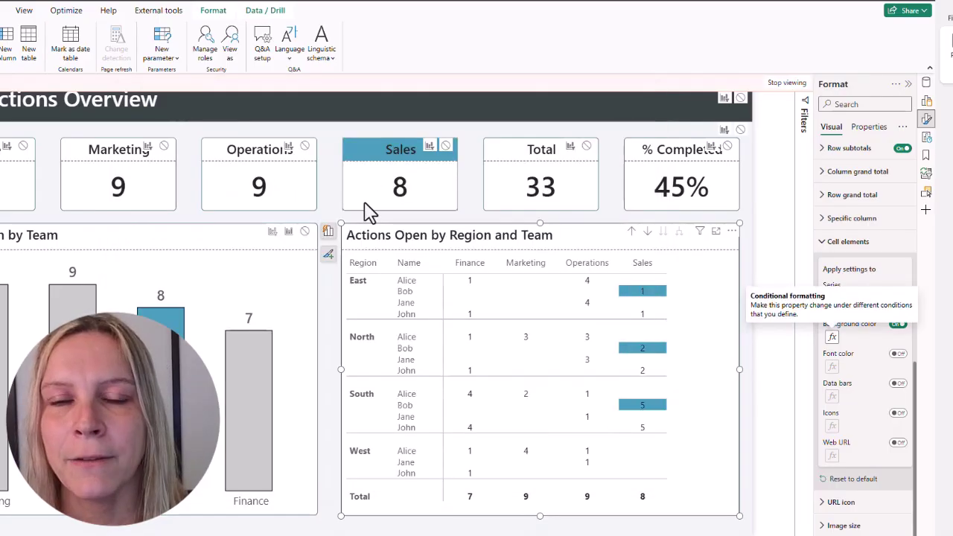
Examine the Sales card's filter and its title background color's conditional formatting settings, then close them unchanged
left_click(364, 207)
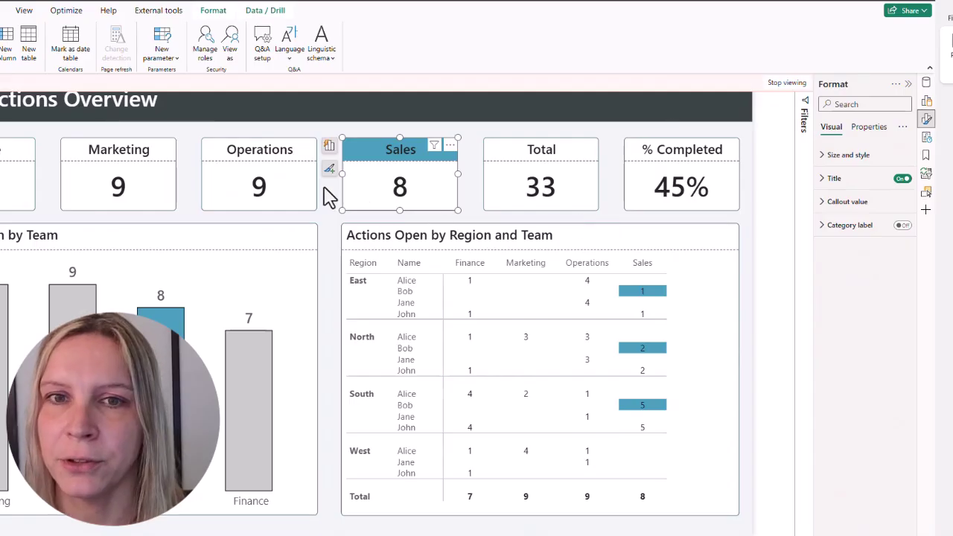
mouse_move(434, 147)
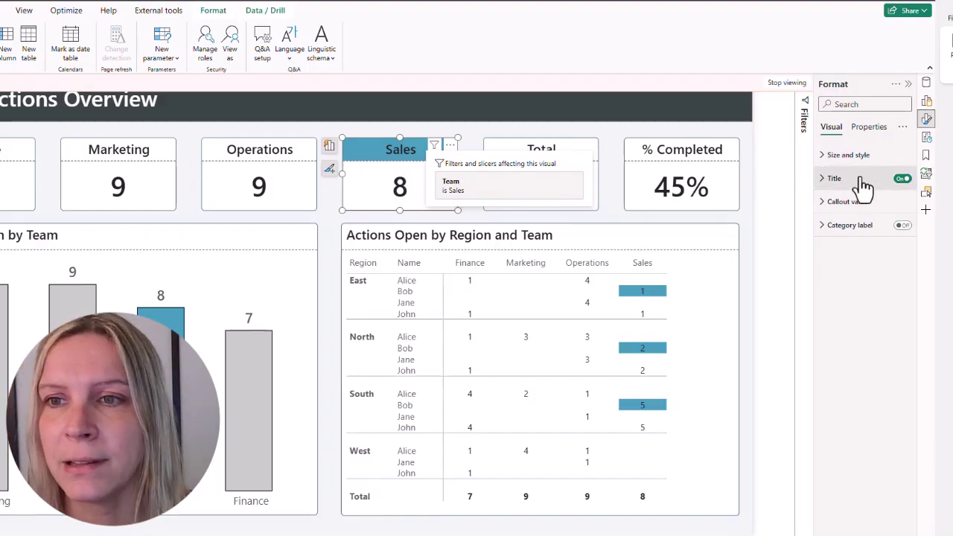
left_click(827, 180)
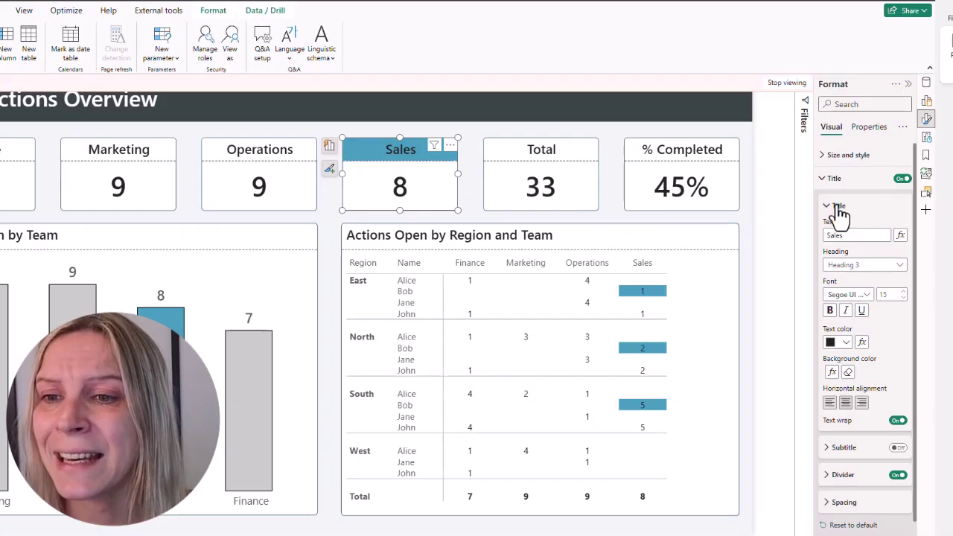
left_click(833, 373)
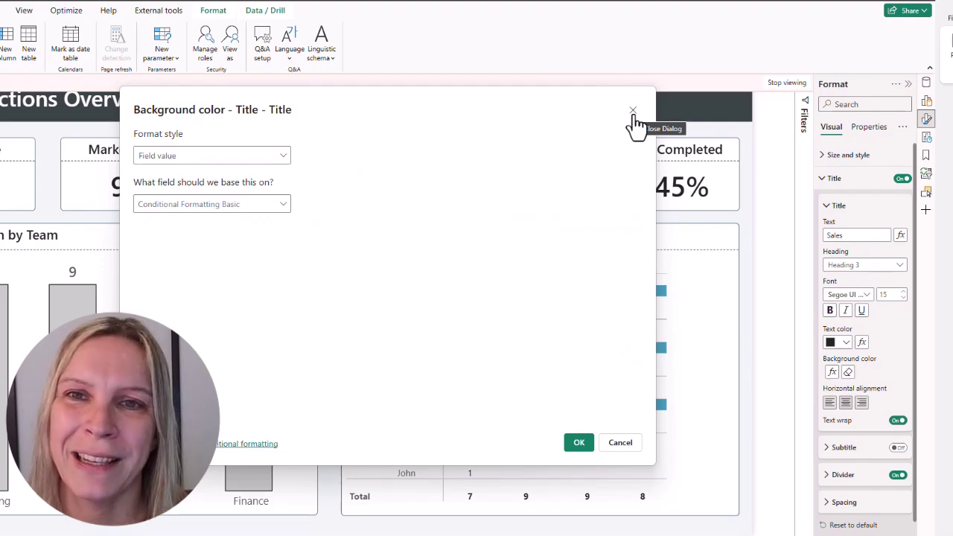
left_click(632, 112)
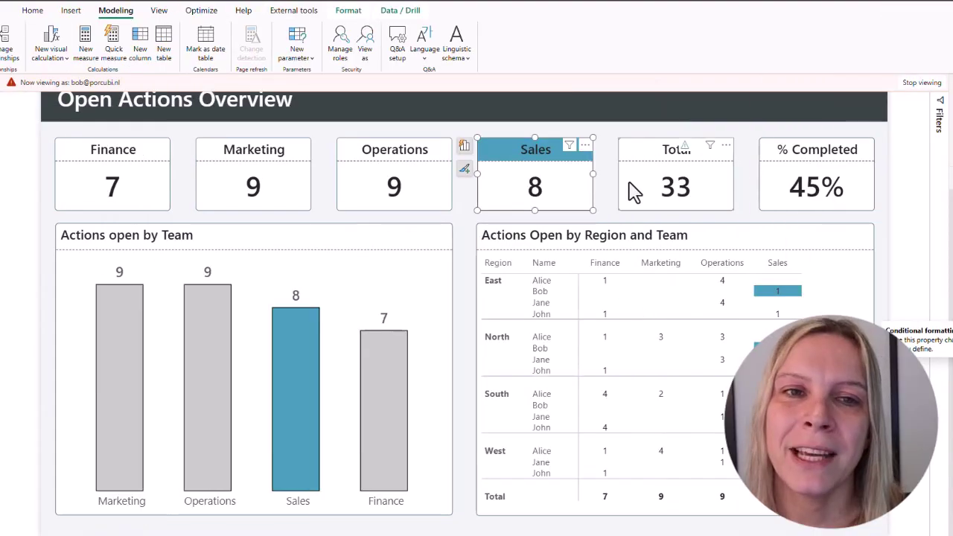
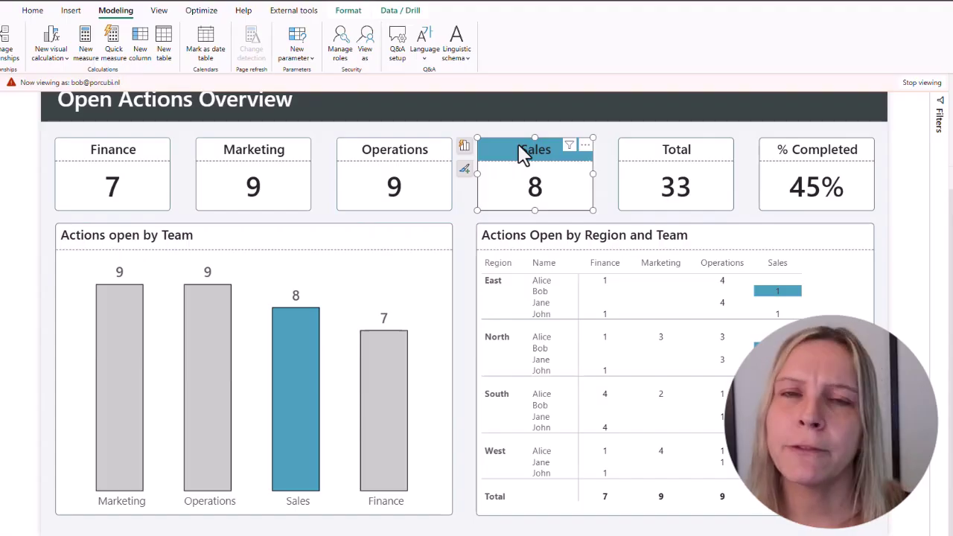
Copy the Sales card's formatting to the Finance card with Format painter
left_click(28, 12)
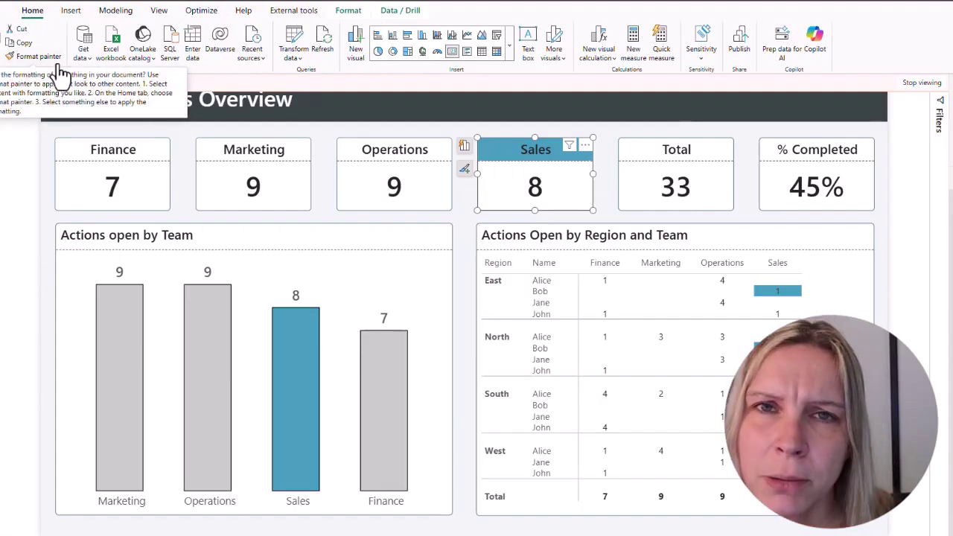
left_click(36, 57)
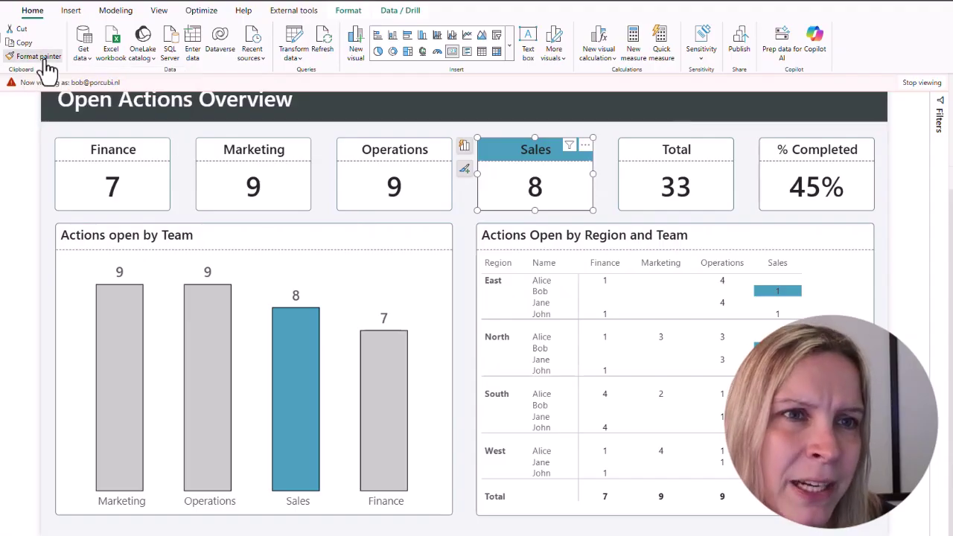
left_click(140, 187)
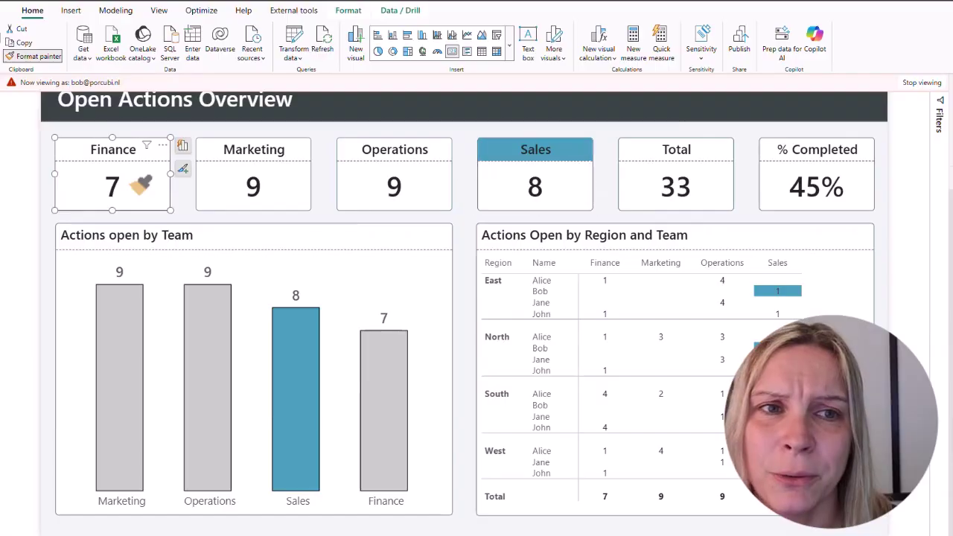